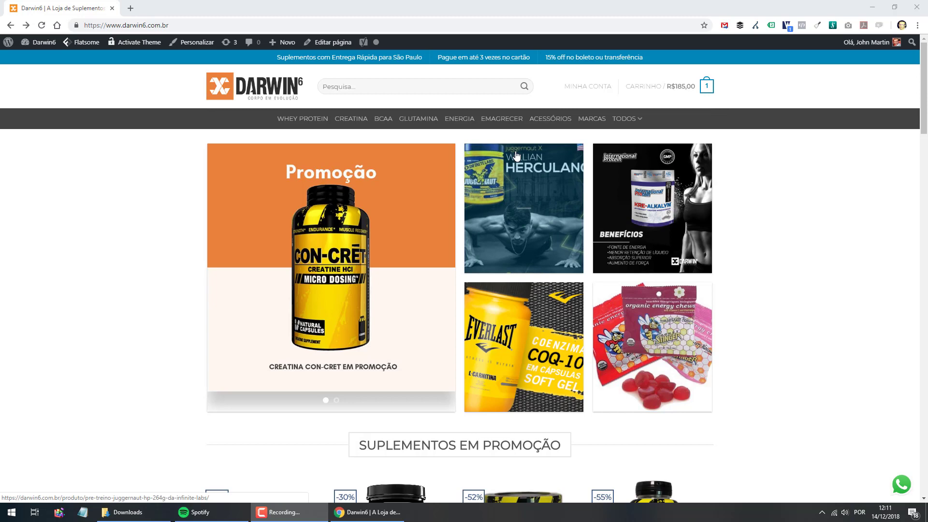
Step: Open the store's Acessórios category page and look through its product listing
click(556, 121)
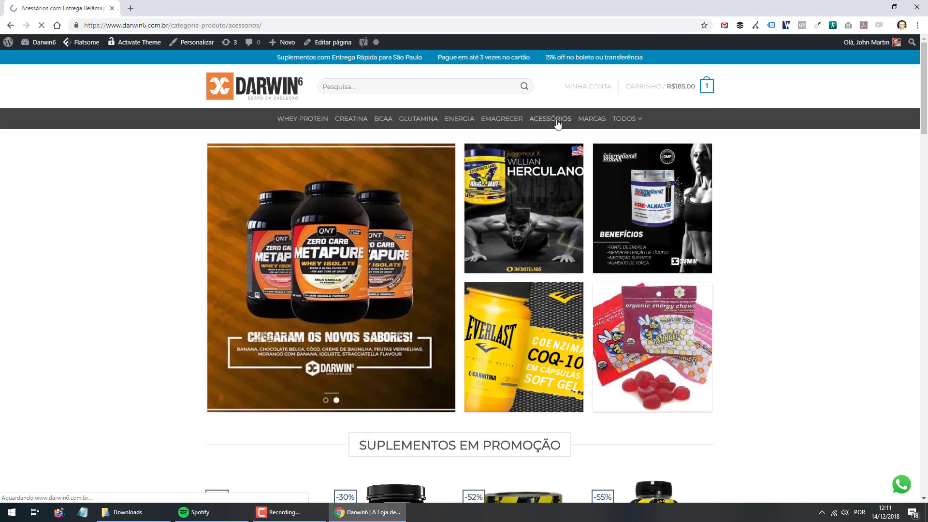
scroll(556, 169, down, 15)
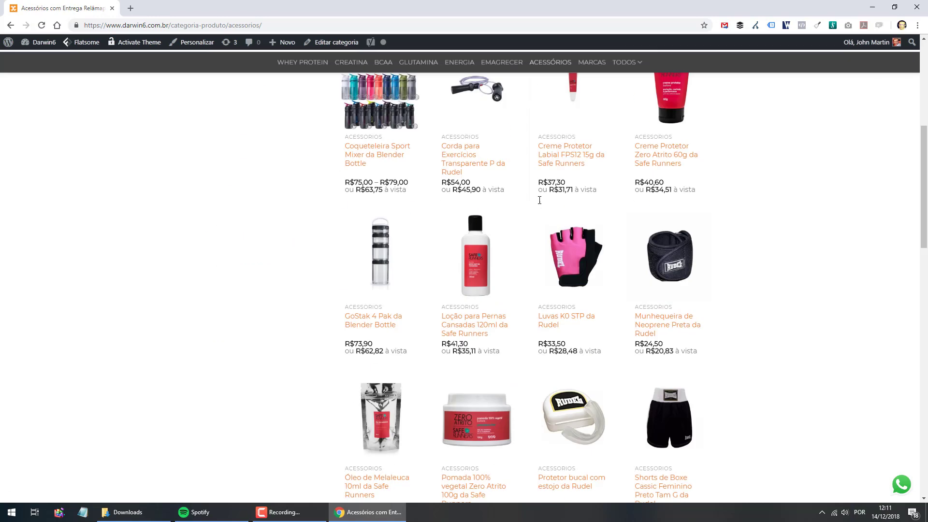
scroll(525, 217, up, 12)
scroll(525, 218, up, 3)
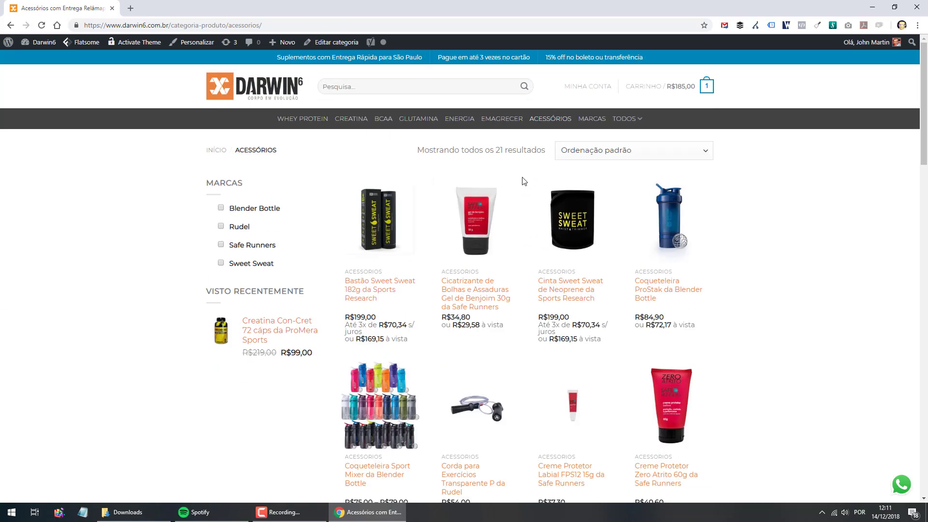
Step: View the source code of the Acessórios page, search it for "title" and highlight the title tag's text
right_click(146, 154)
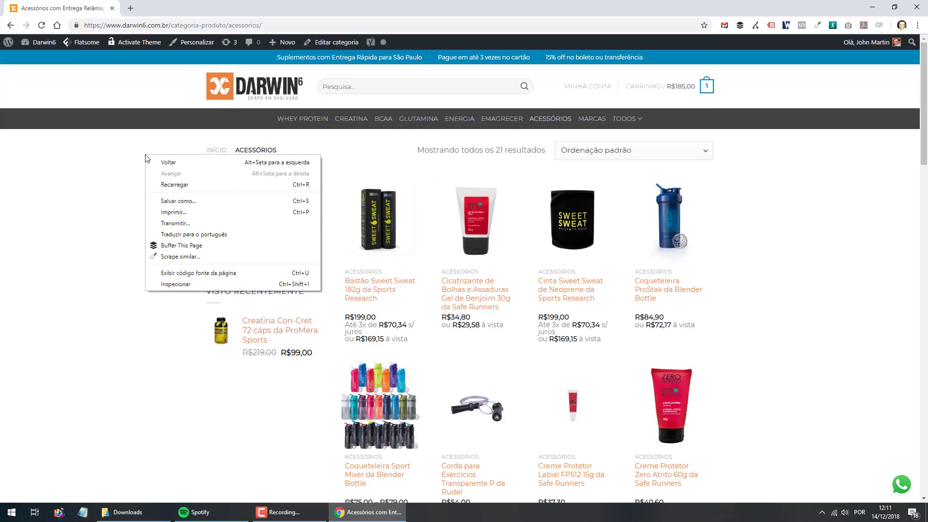
click(197, 273)
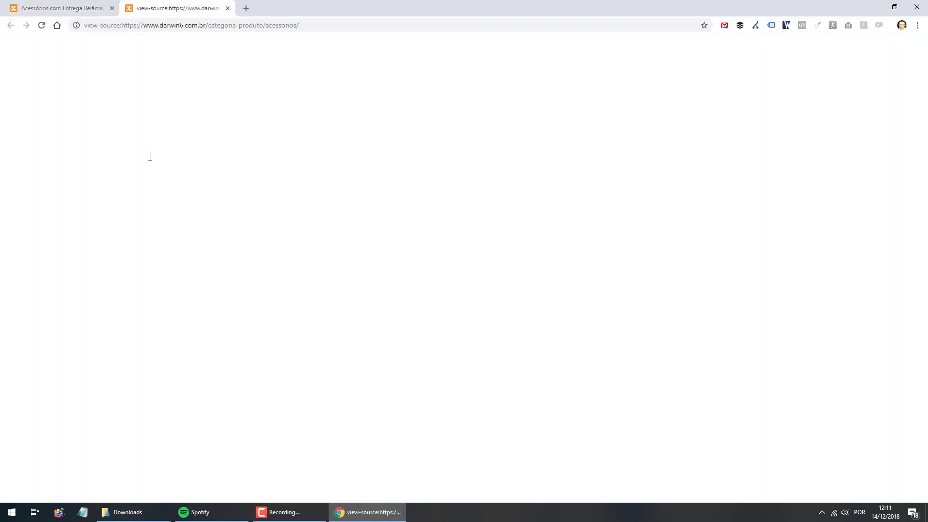
key(ctrl+f)
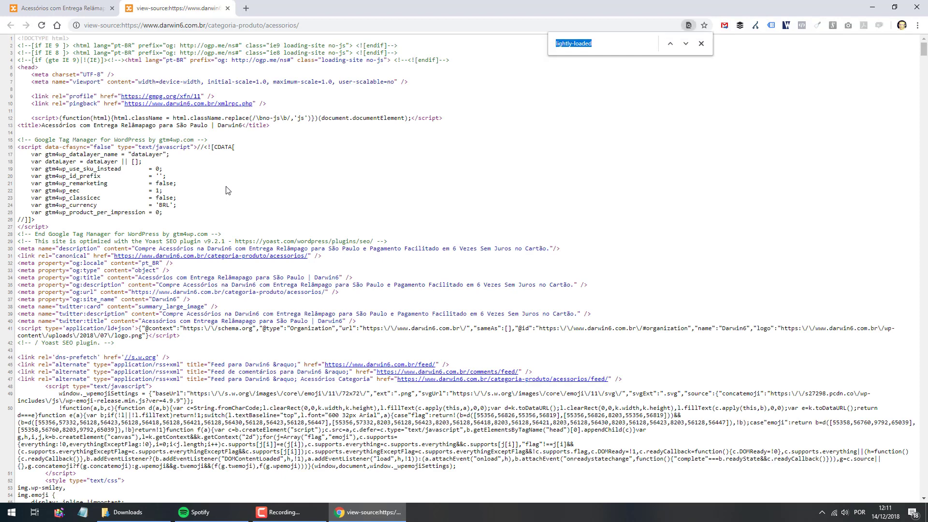
text(title)
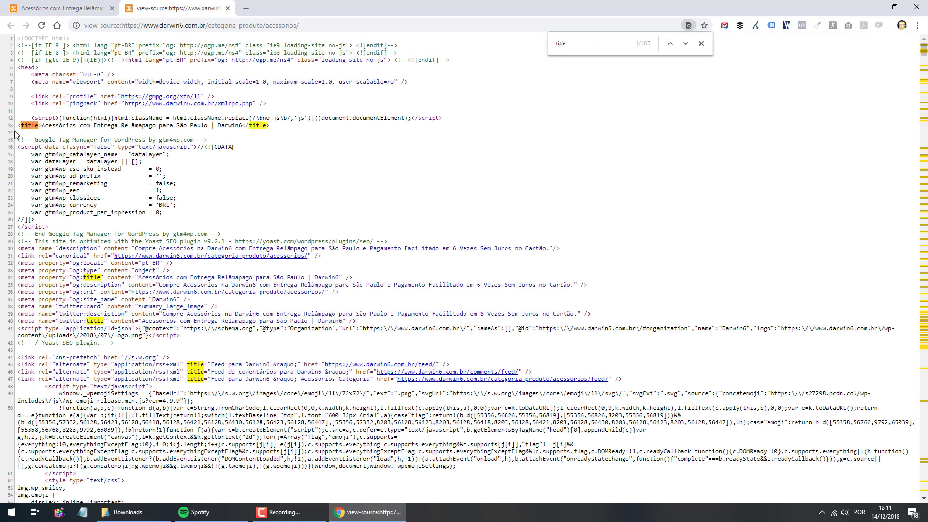
drag(23, 128, 269, 128)
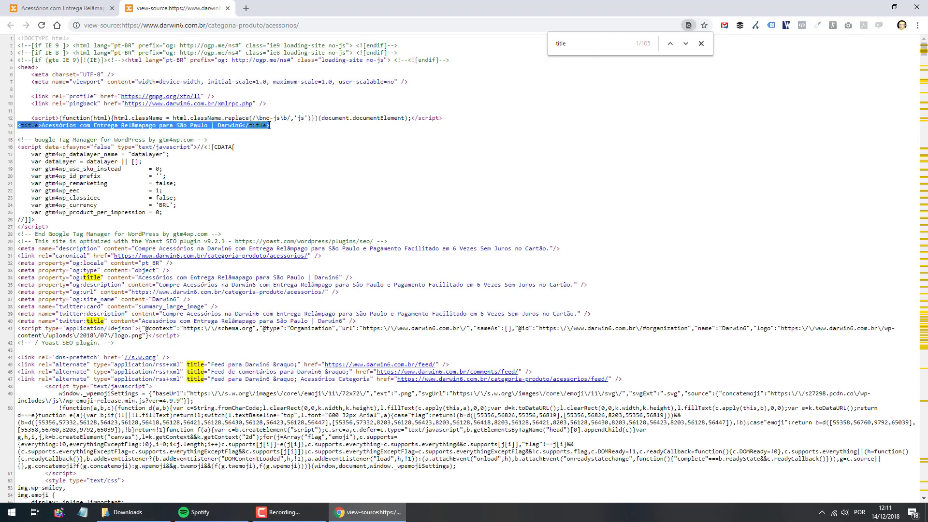
click(249, 123)
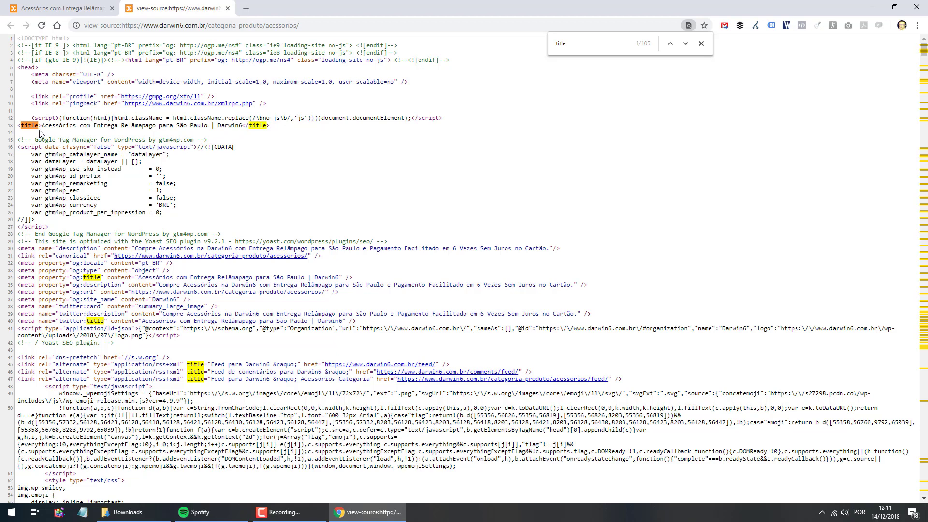
drag(42, 125, 244, 127)
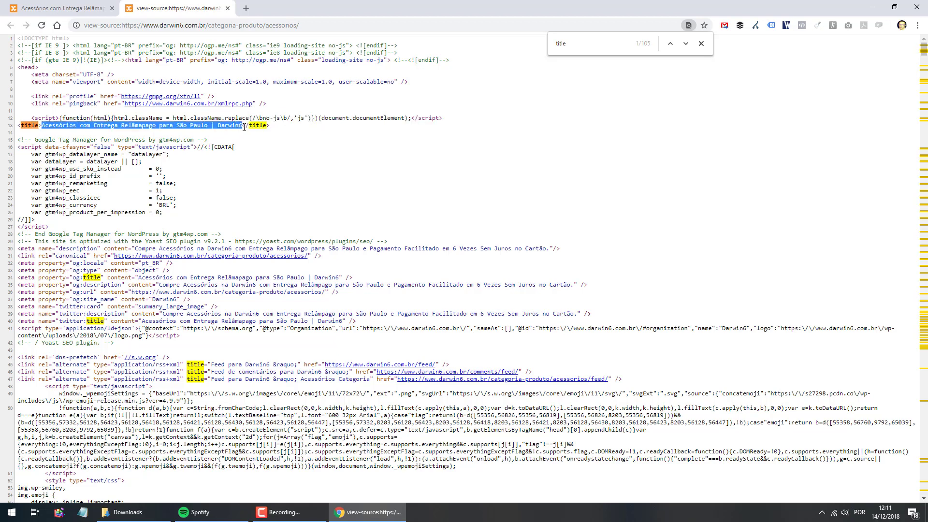
Step: Search the page source for "desc", highlight the meta description's content and close the source view
key(ctrl+f)
text(desc)
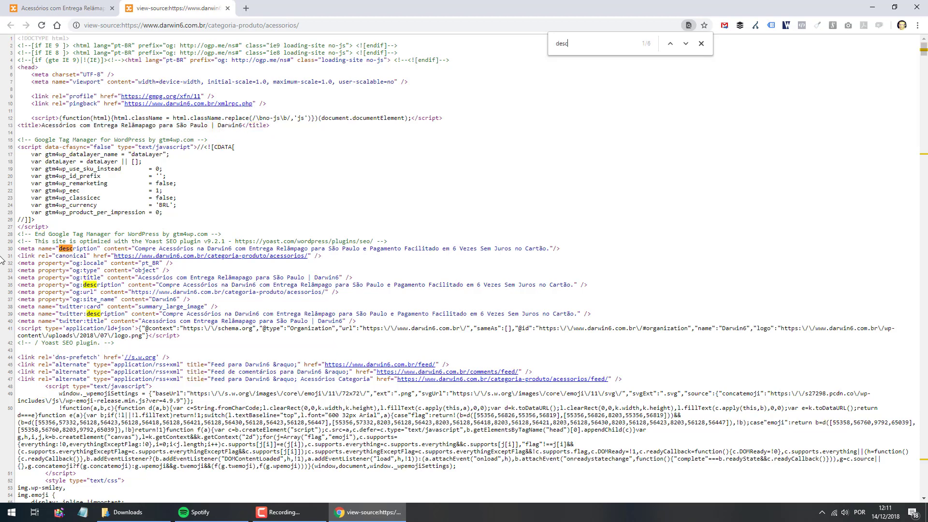
drag(20, 247, 570, 252)
click(127, 252)
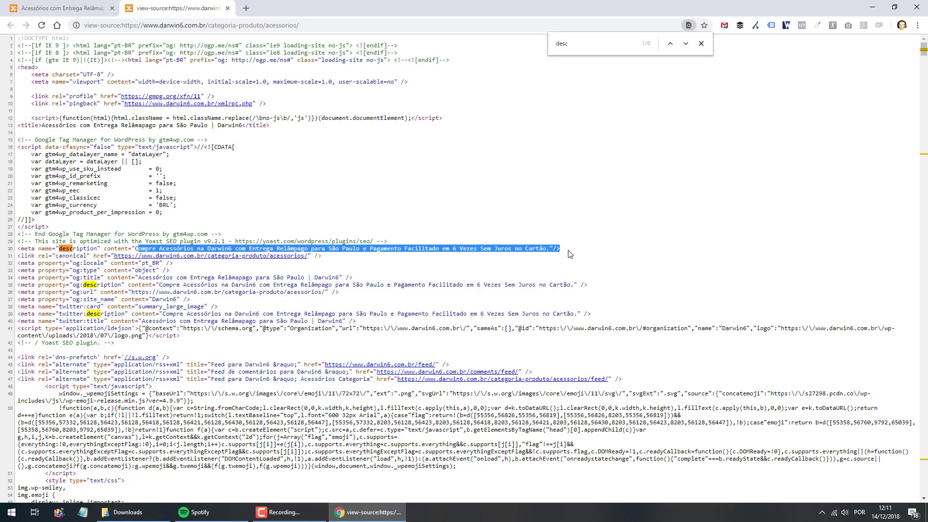
click(569, 254)
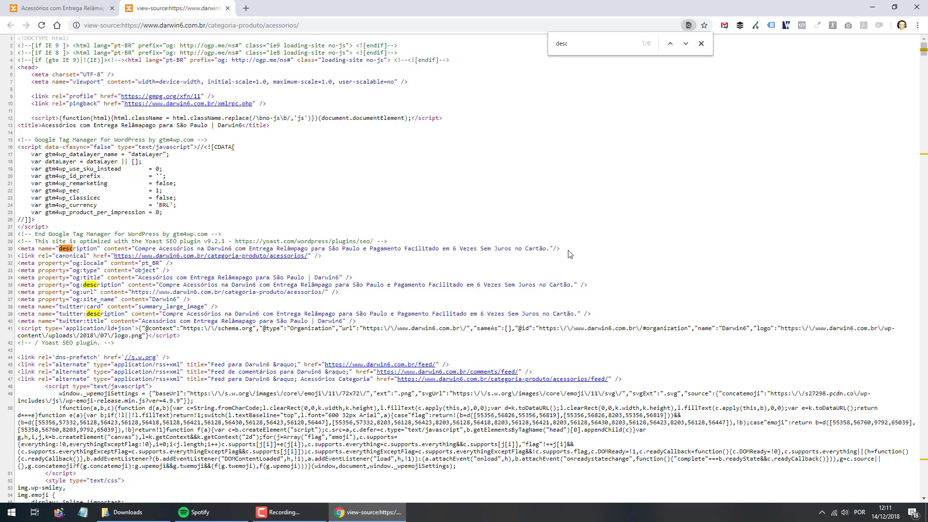
click(228, 8)
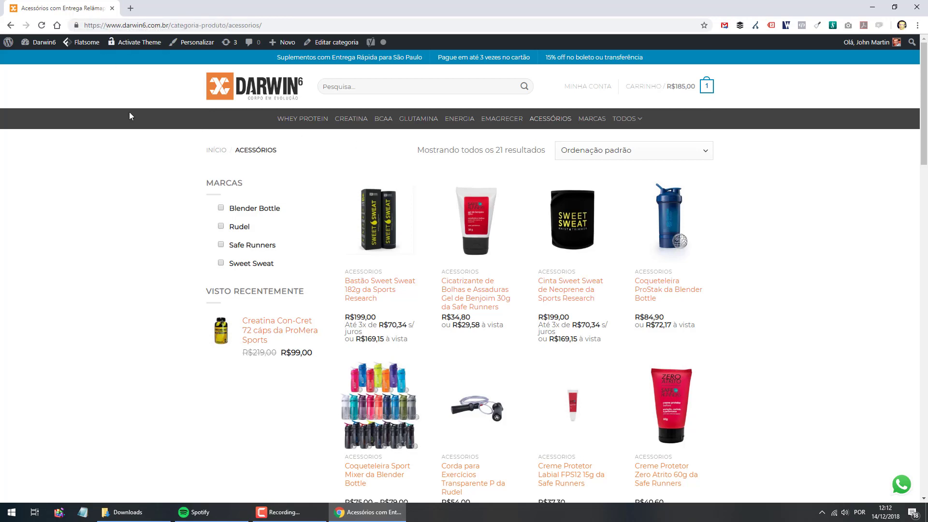
Step: Open the WordPress admin dashboard in a separate browser tab and place it before the store's tab
mouse_move(41, 42)
right_click(29, 59)
click(73, 67)
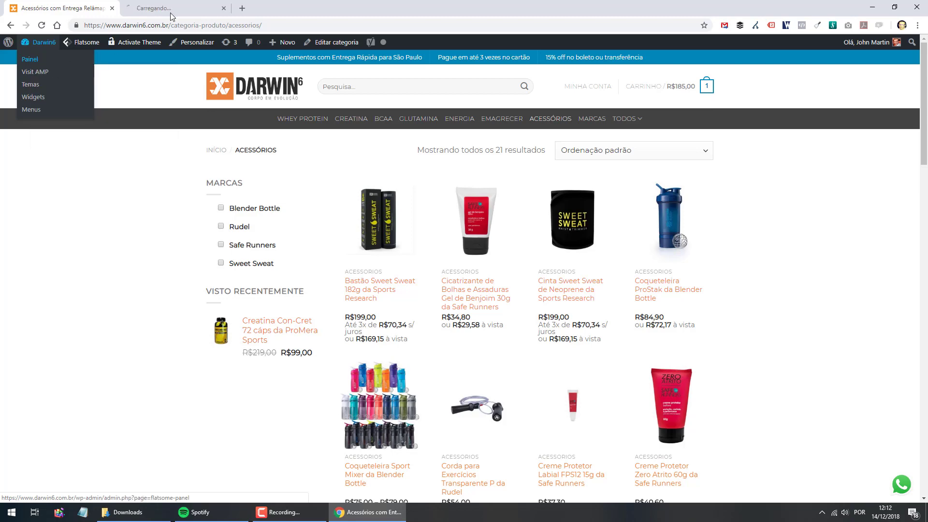
drag(171, 15, 74, 5)
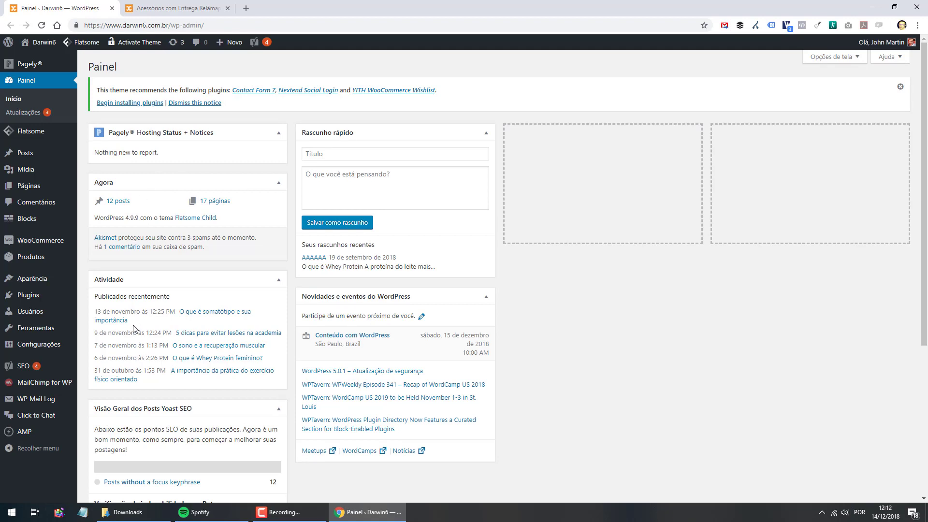
Step: Look for Yoast SEO among the installed plugins and open its Geral settings page
mouse_move(61, 300)
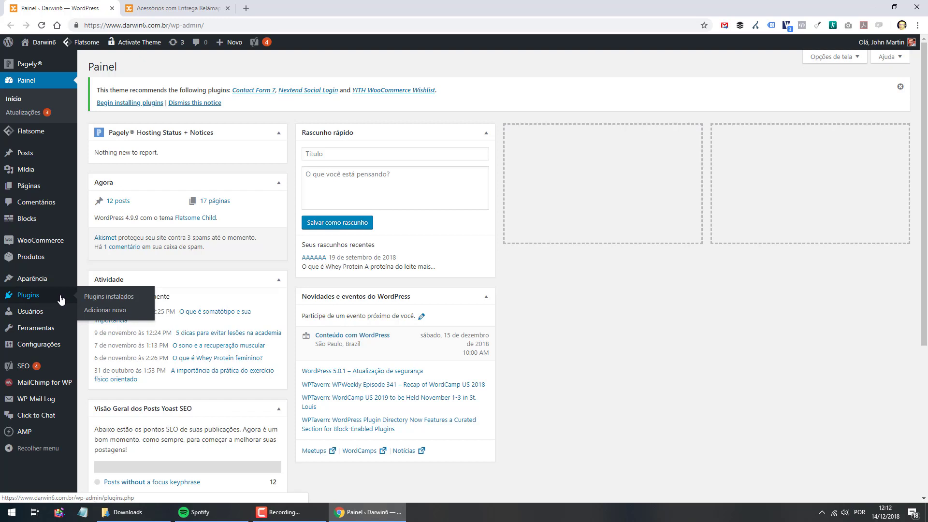
click(102, 305)
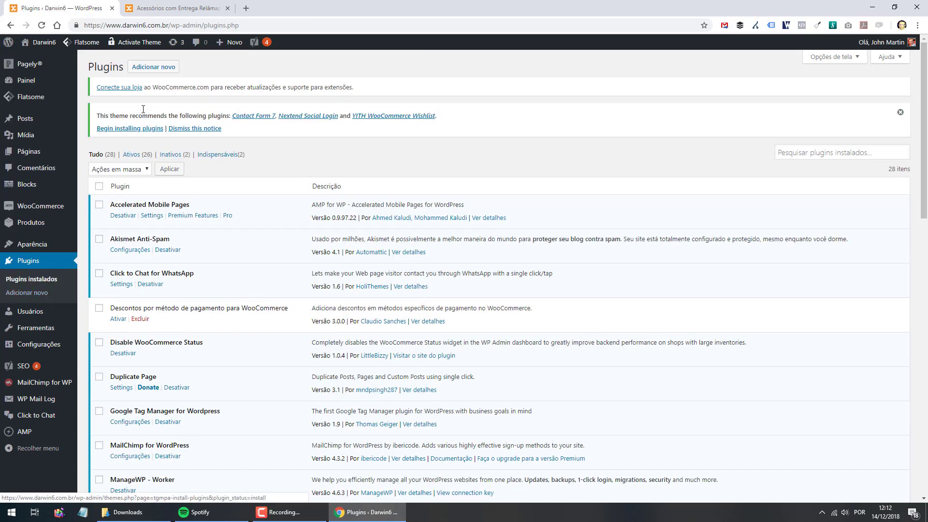
scroll(172, 234, down, 15)
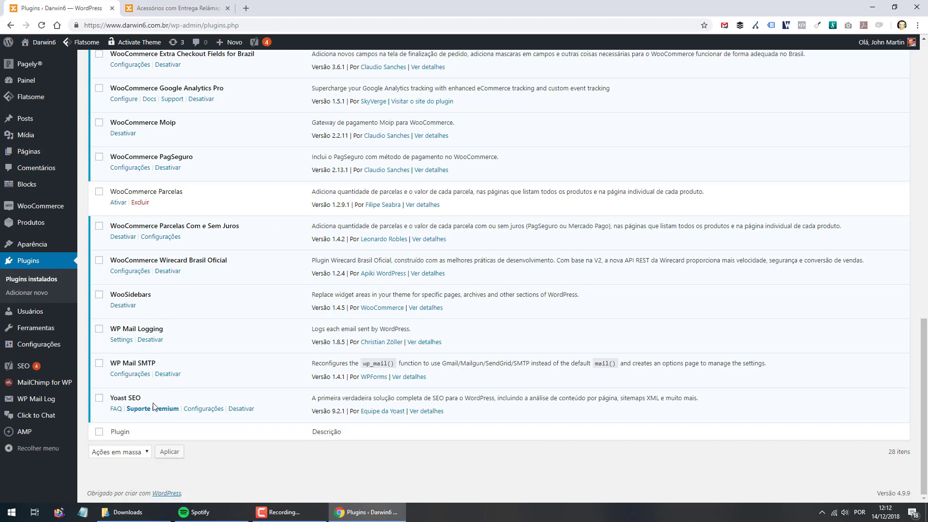
mouse_move(32, 372)
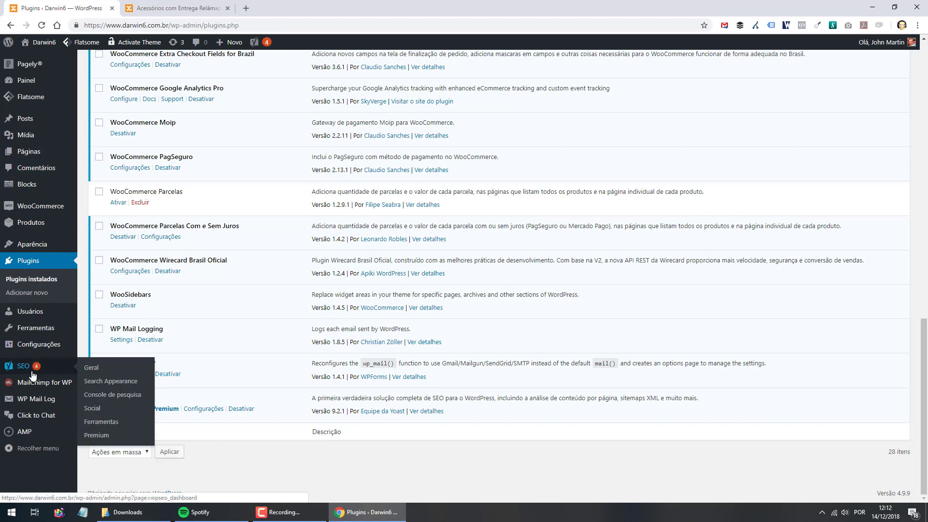
click(103, 372)
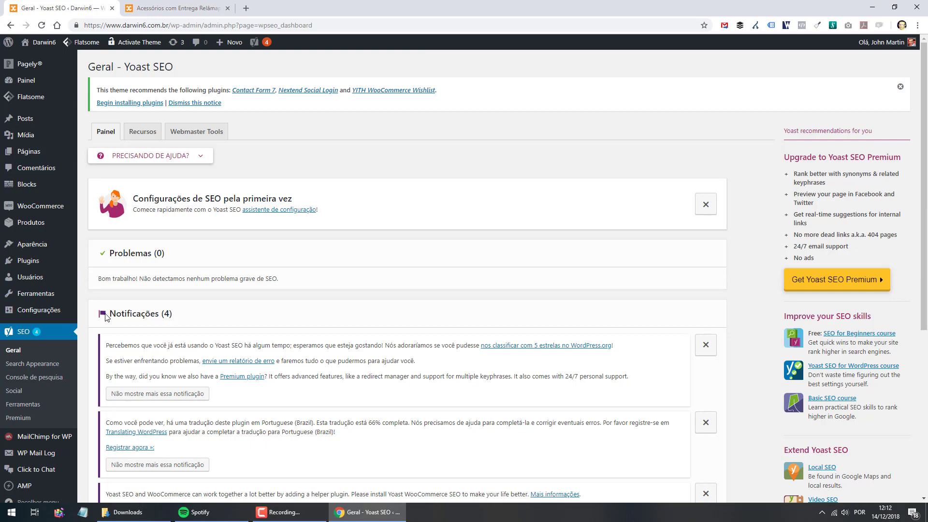
Step: Open the Acessórios category's edit page from its storefront page and close it again
click(177, 8)
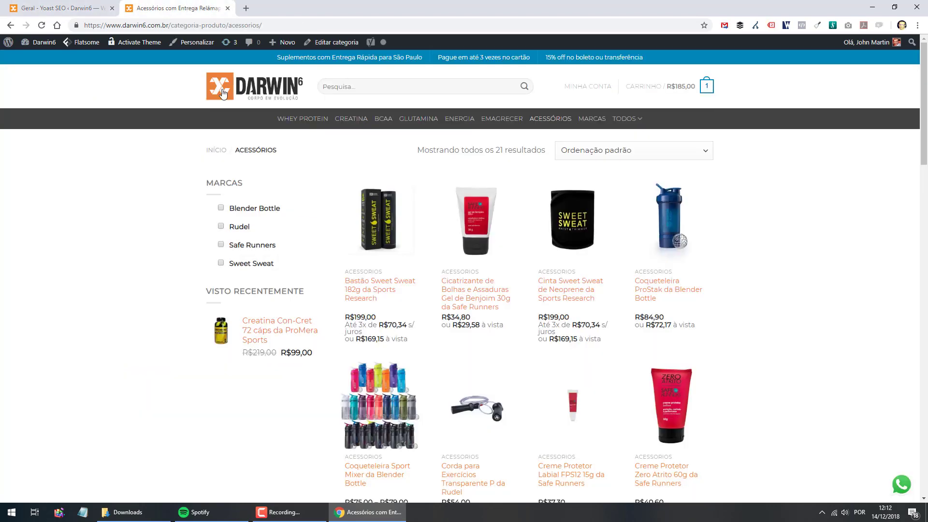
click(345, 46)
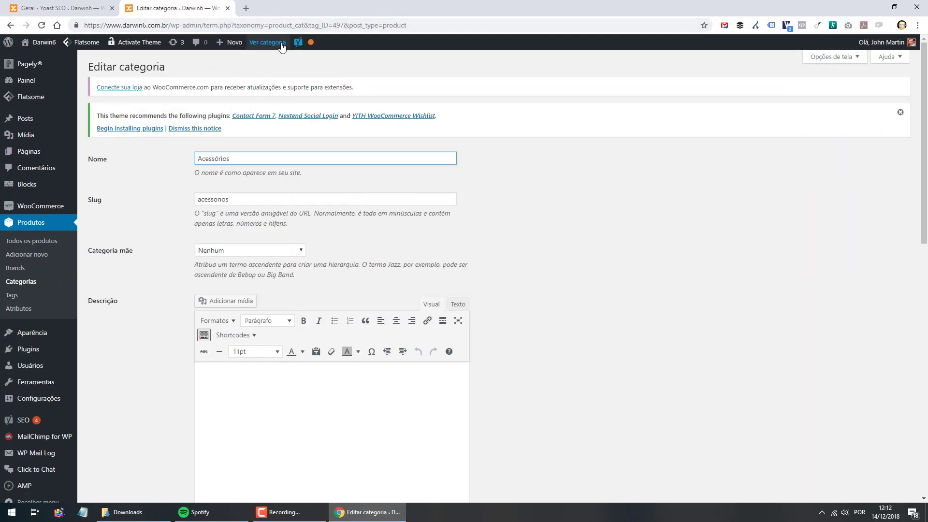
click(227, 9)
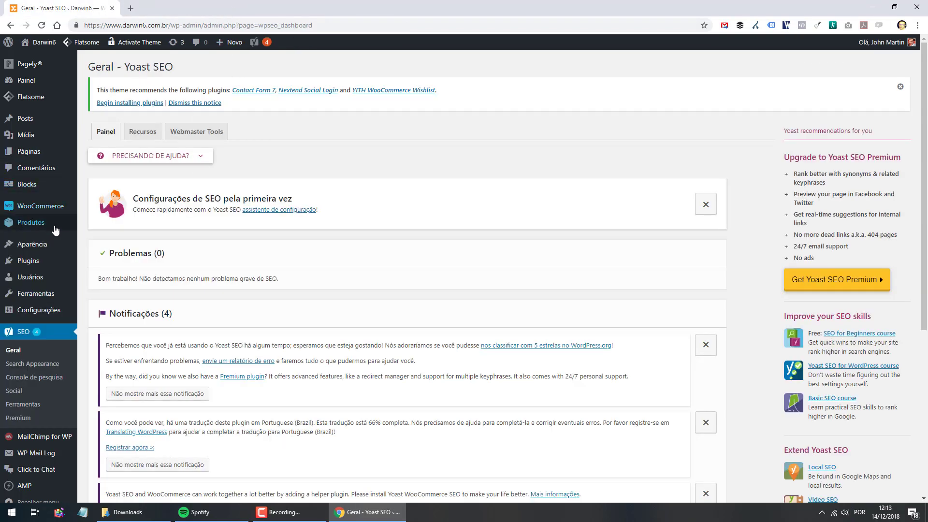
Step: Open the product categories list in the admin and open the Acessórios category for editing
mouse_move(56, 230)
click(96, 269)
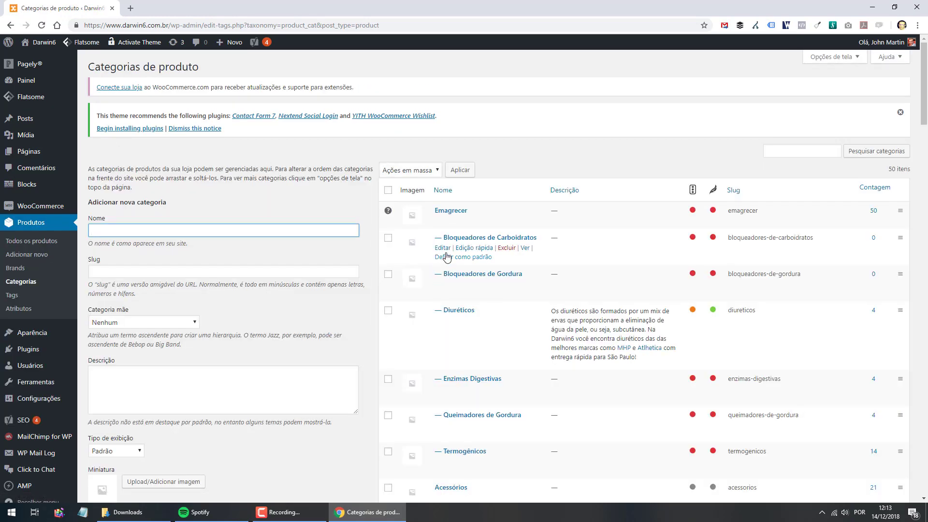
scroll(447, 256, down, 7)
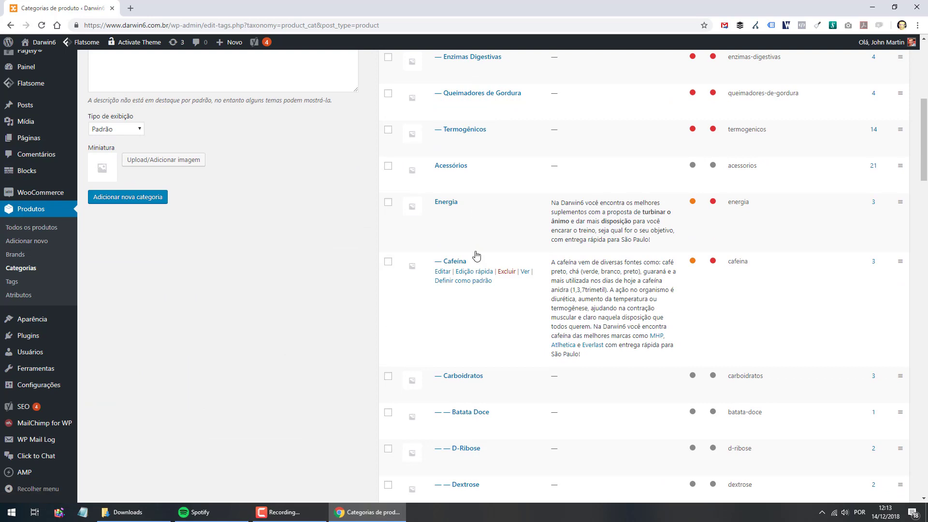
scroll(476, 254, down, 4)
scroll(468, 151, up, 4)
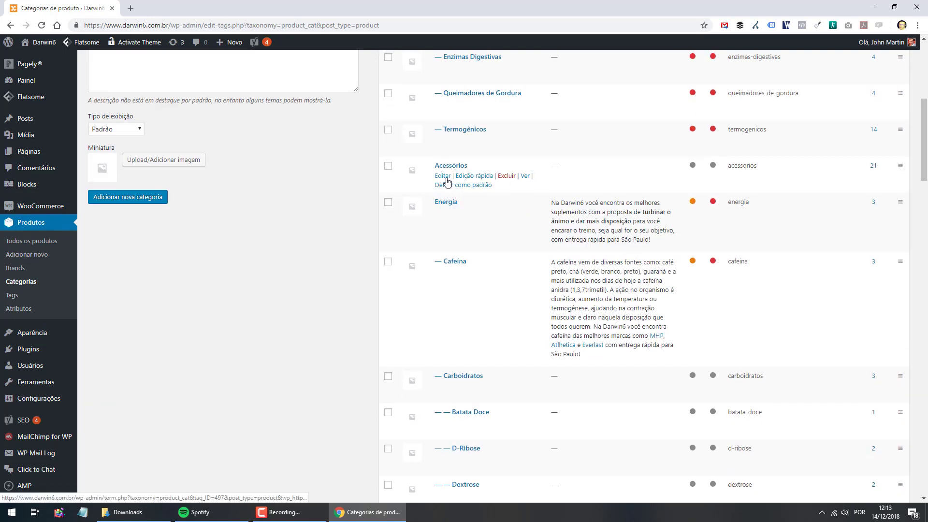
click(446, 182)
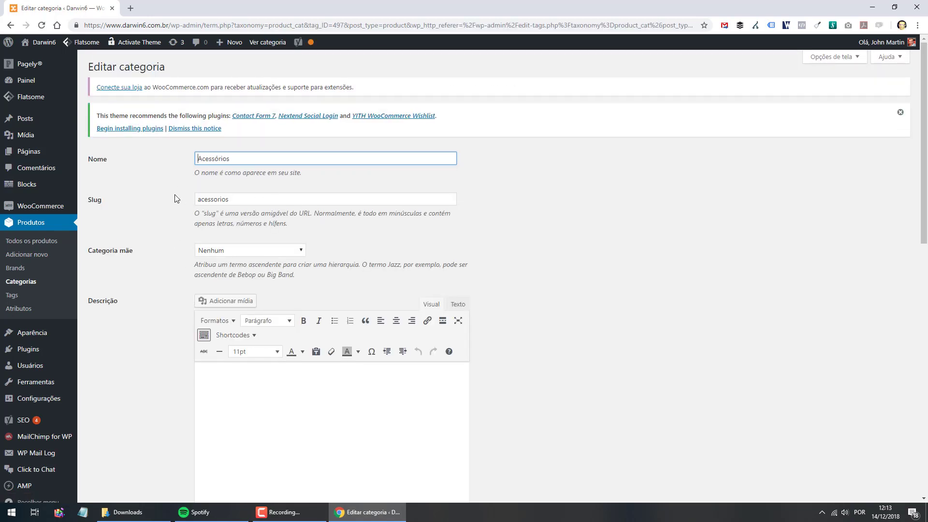
Step: Look over the Acessórios category's form fields and open the Yoast SEO snippet editor at its slug
scroll(175, 198, down, 10)
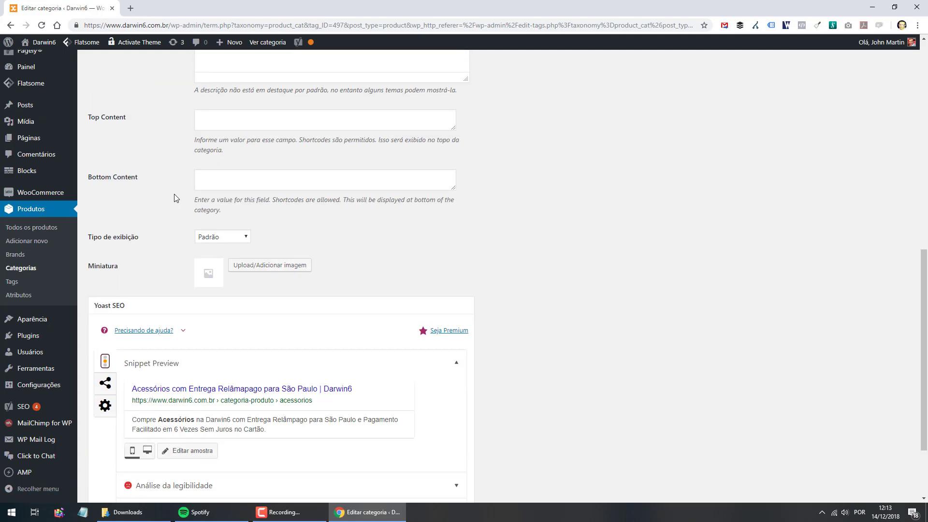
scroll(175, 198, down, 2)
scroll(175, 198, up, 12)
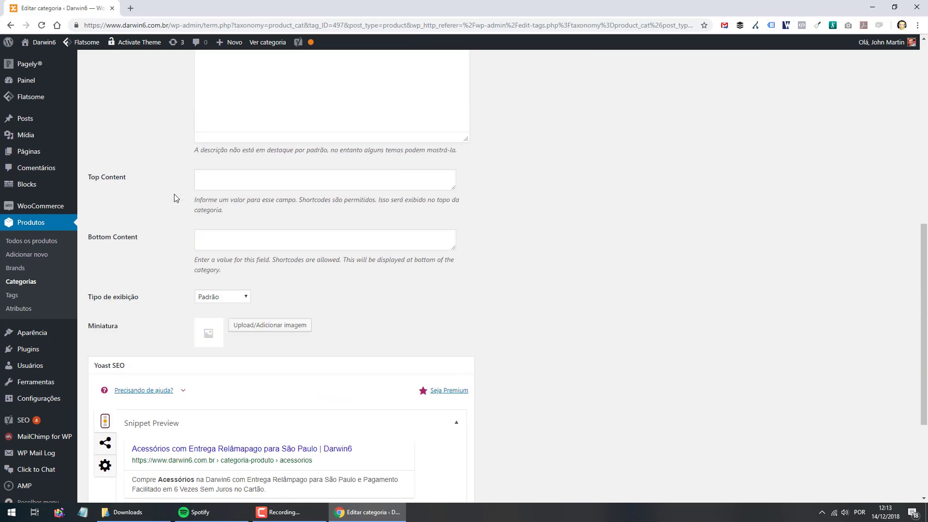
scroll(271, 265, down, 3)
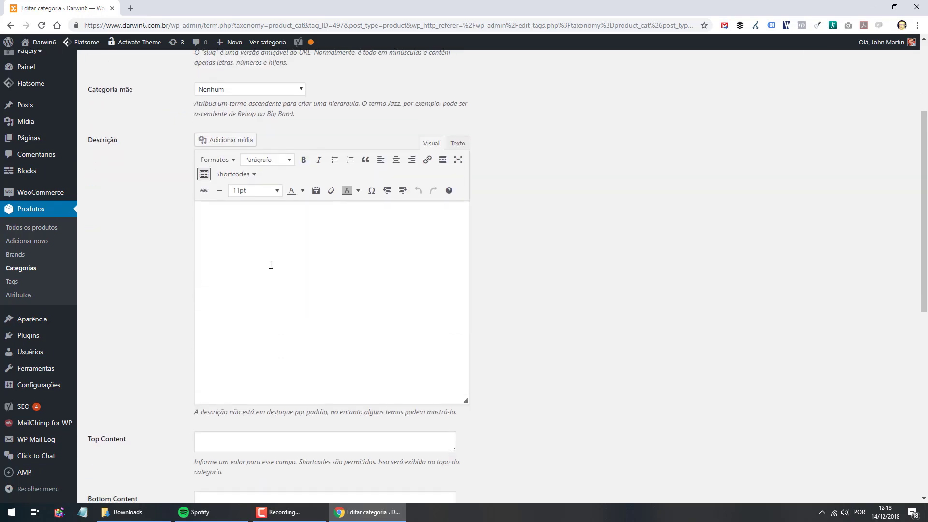
scroll(161, 234, down, 9)
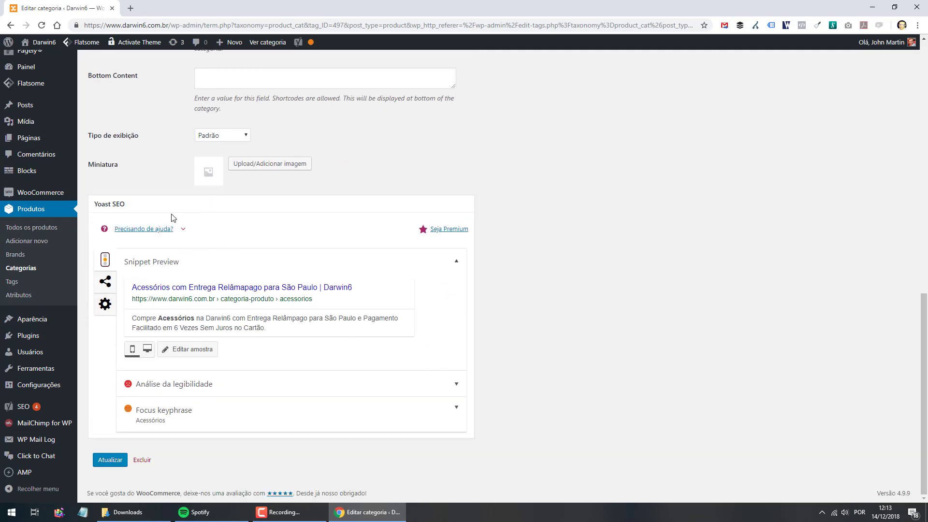
click(299, 298)
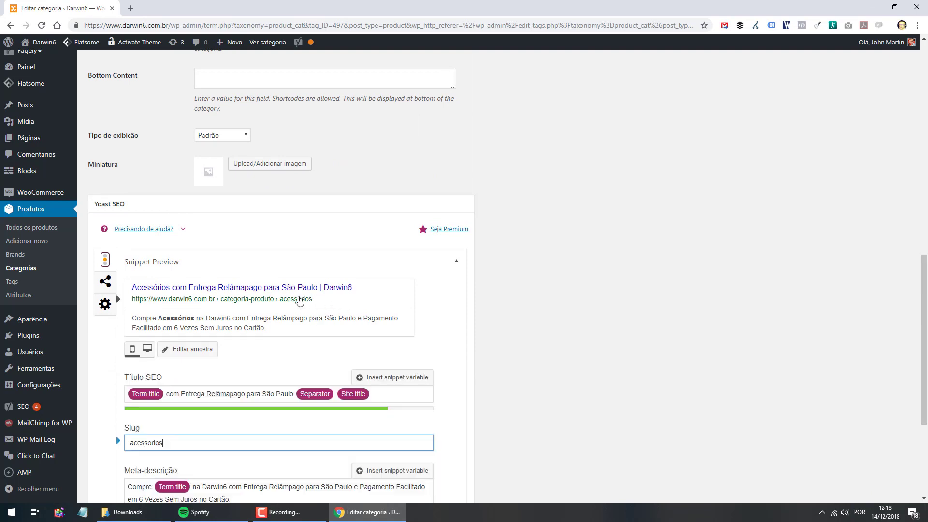
Step: Examine the SEO title, slug and meta description variables in the snippet editor against the category's own fields
scroll(274, 339, down, 3)
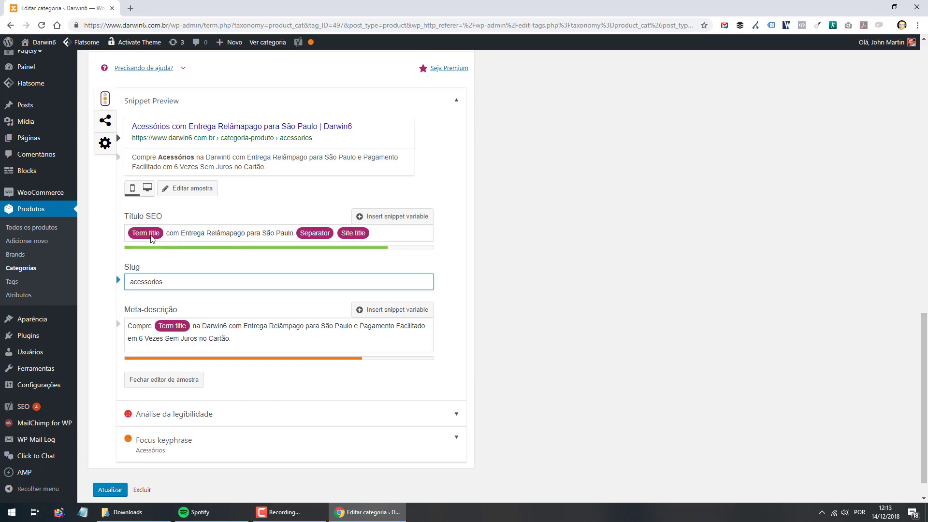
scroll(109, 217, up, 15)
scroll(221, 165, down, 15)
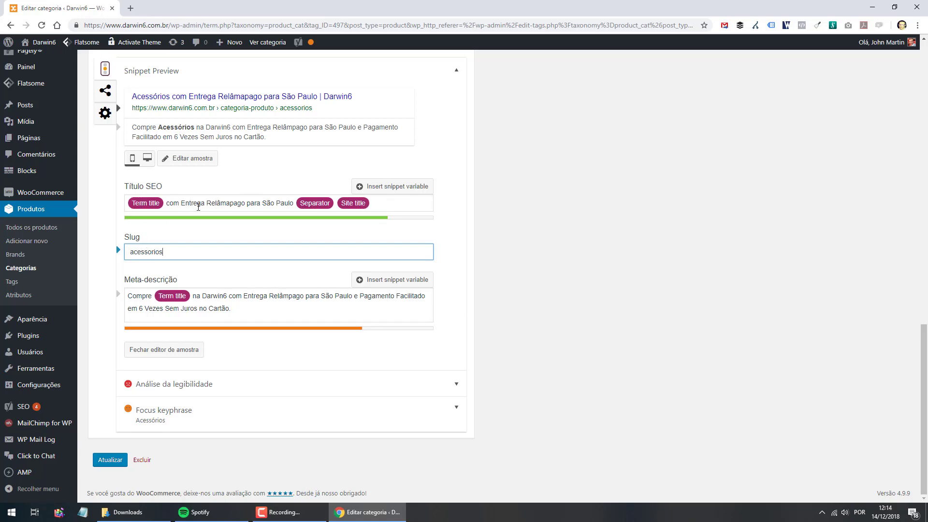
Step: Open the Acessórios category's storefront page in a new browser tab and switch to it
scroll(115, 197, up, 15)
scroll(202, 162, down, 15)
right_click(267, 43)
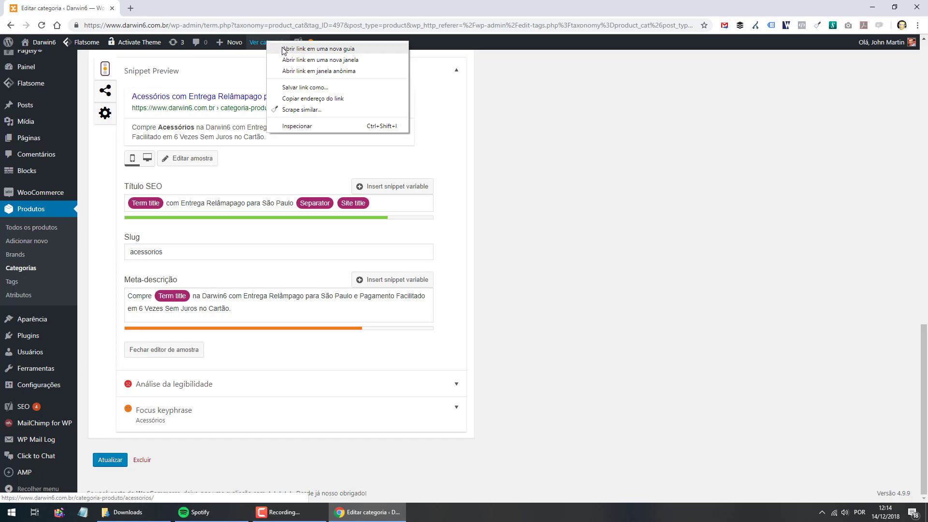
click(284, 49)
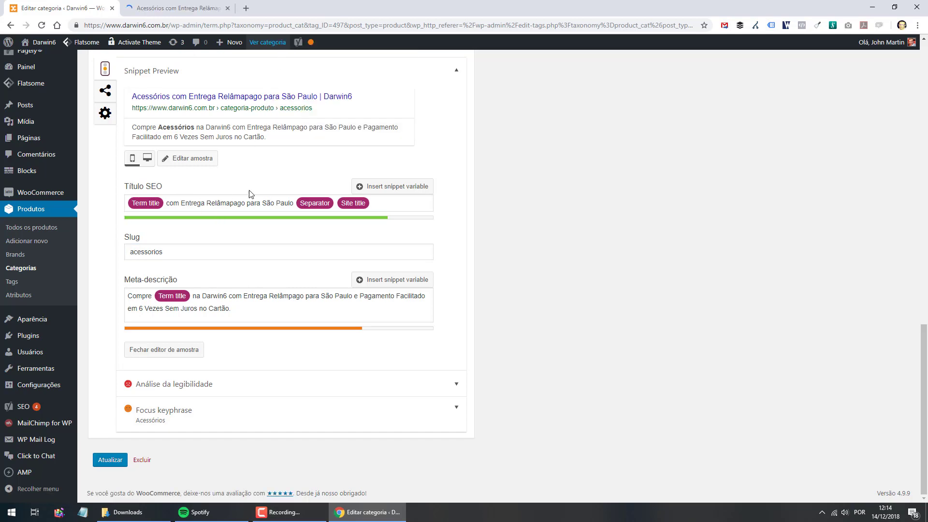
click(220, 8)
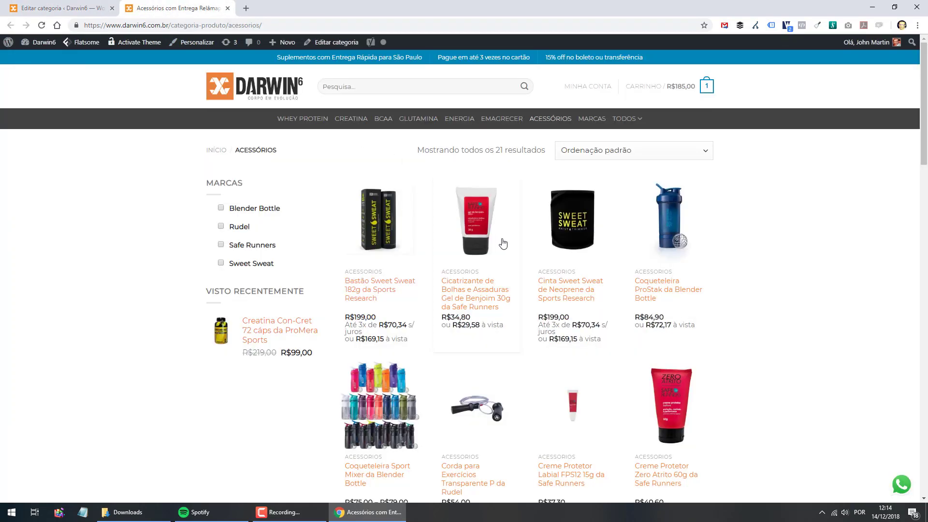
Step: Examine the products listed on the Acessórios storefront page to see what kinds of accessories the category covers
scroll(503, 243, down, 15)
scroll(487, 266, up, 15)
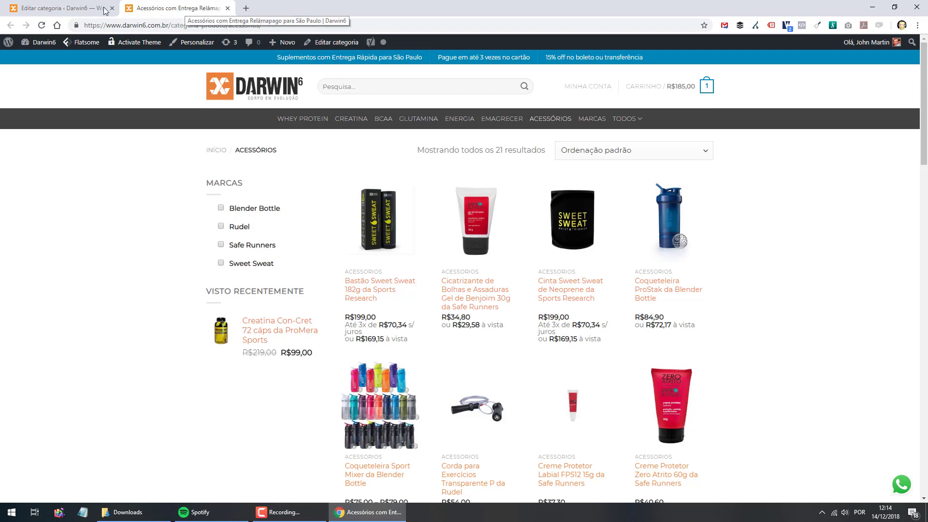
click(63, 14)
click(188, 8)
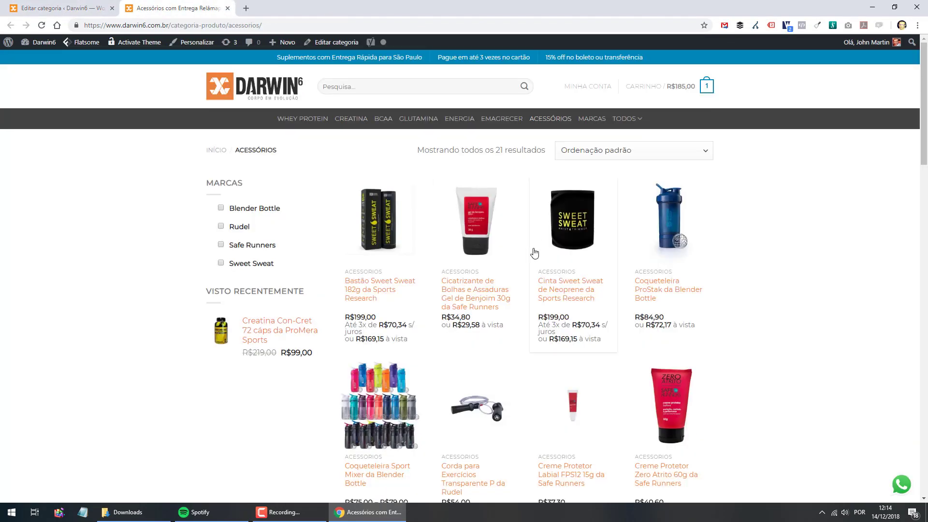
scroll(530, 254, down, 3)
scroll(526, 255, down, 6)
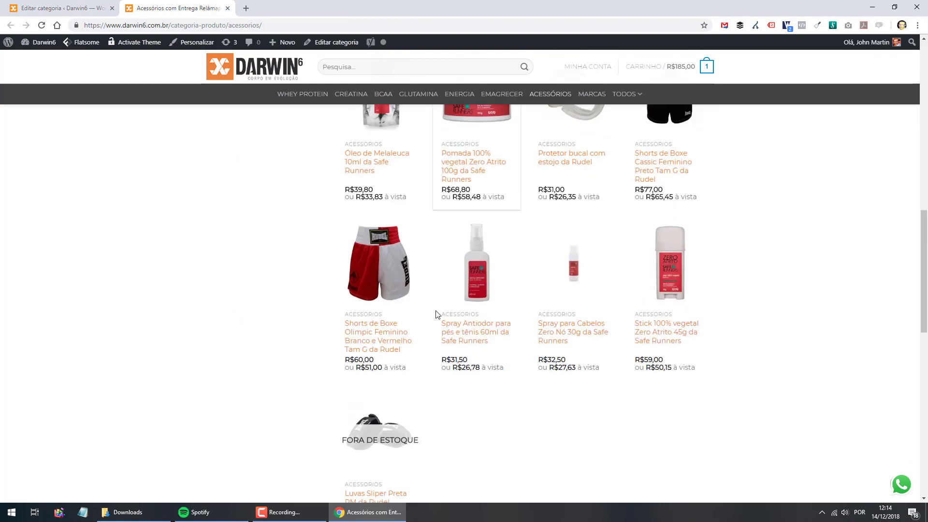
scroll(438, 313, up, 3)
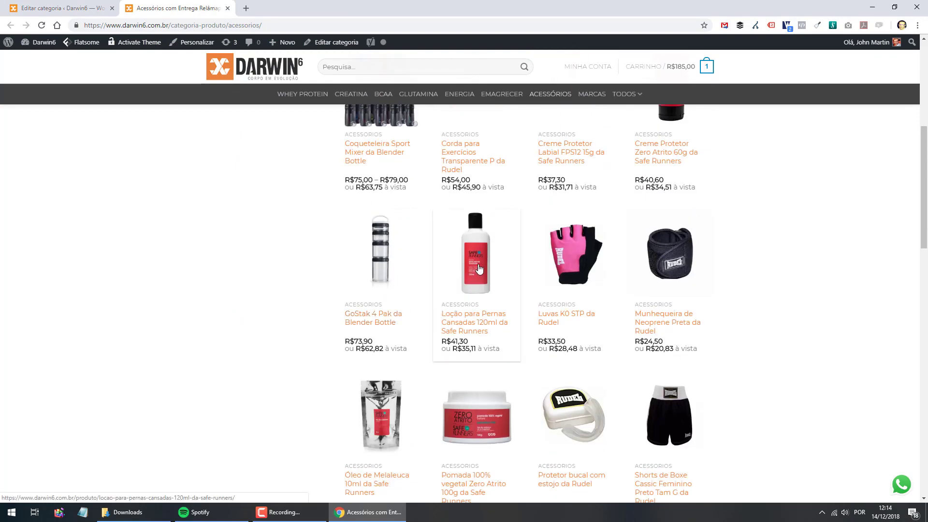
scroll(480, 268, up, 3)
scroll(479, 269, up, 5)
scroll(477, 264, down, 8)
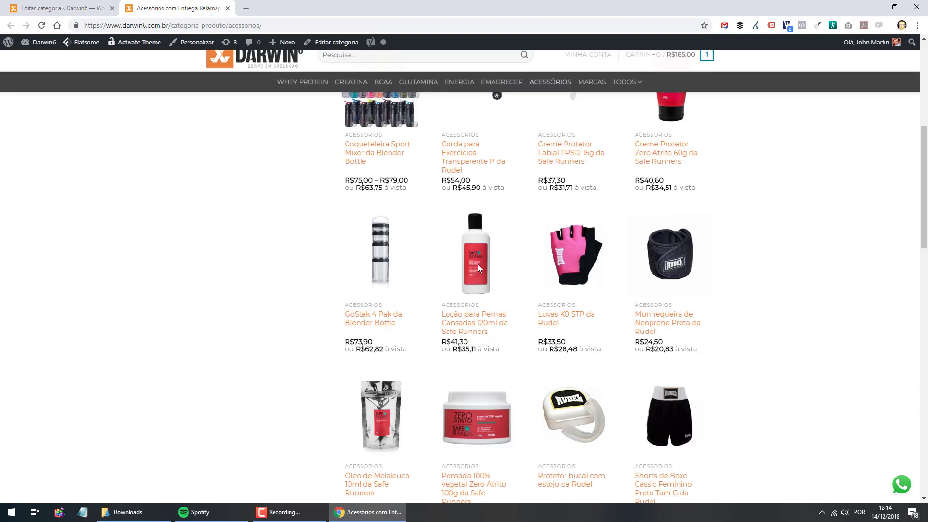
scroll(478, 269, up, 5)
scroll(478, 265, up, 5)
Step: Return to the category editor and replace the entire SEO title with the plain text "Acessórios | Darwin6"
key(ctrl+shift+Tab)
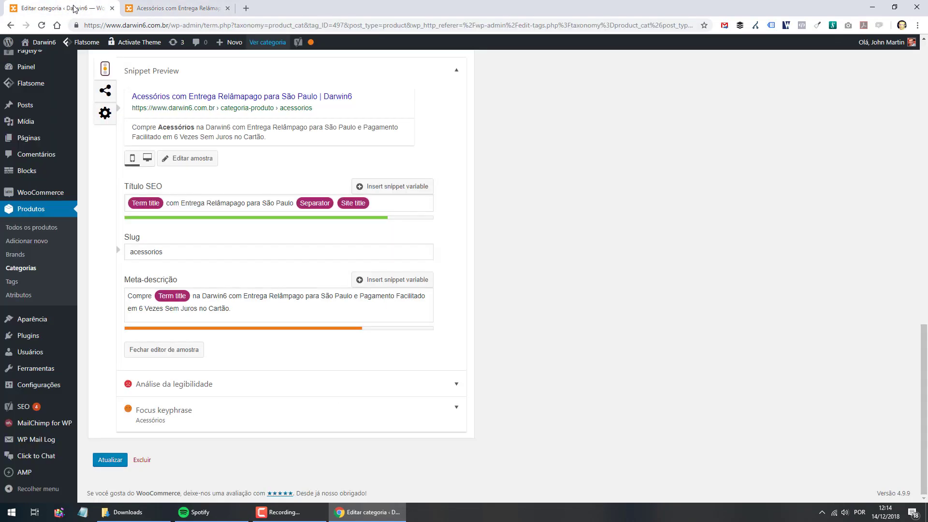
double_click(211, 208)
click(212, 207)
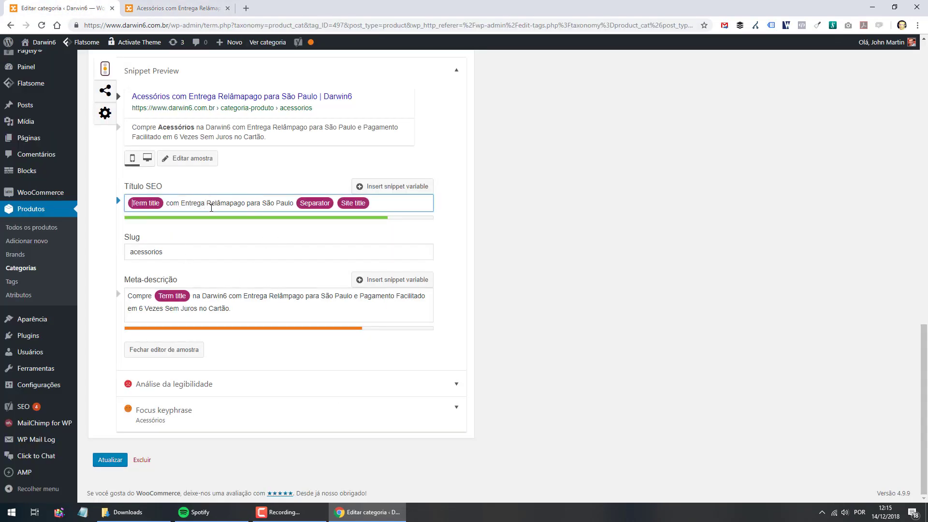
key(Home)
key(Delete)
key(ctrl+a)
key(BackSpace)
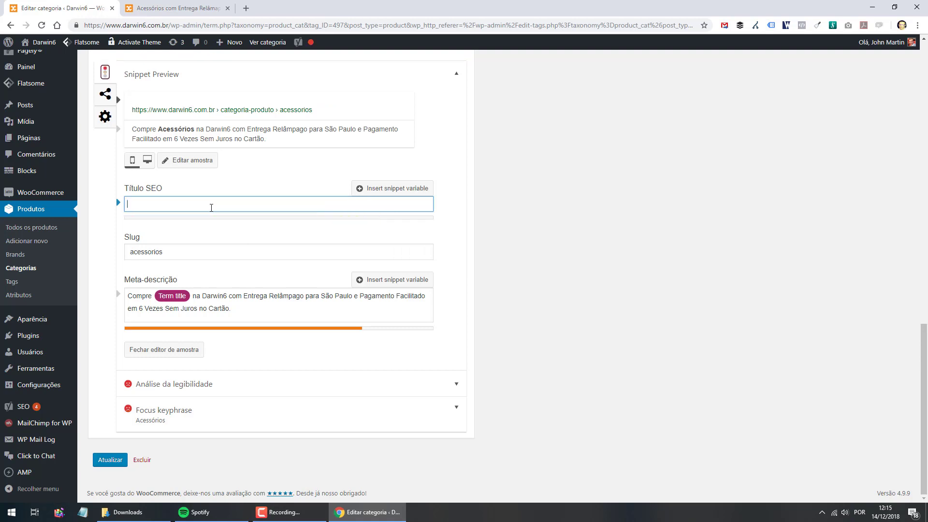
text(I)
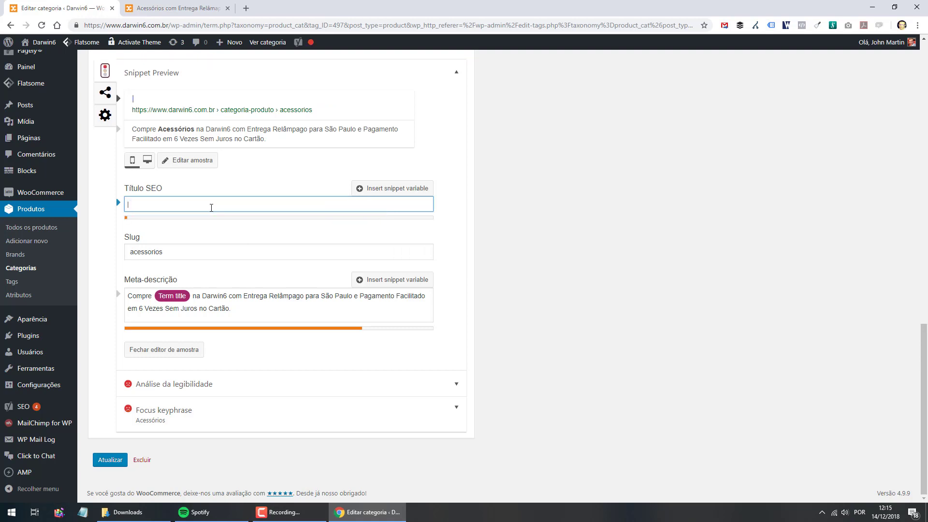
text( Darwin6)
key(Home)
text(Acessórios )
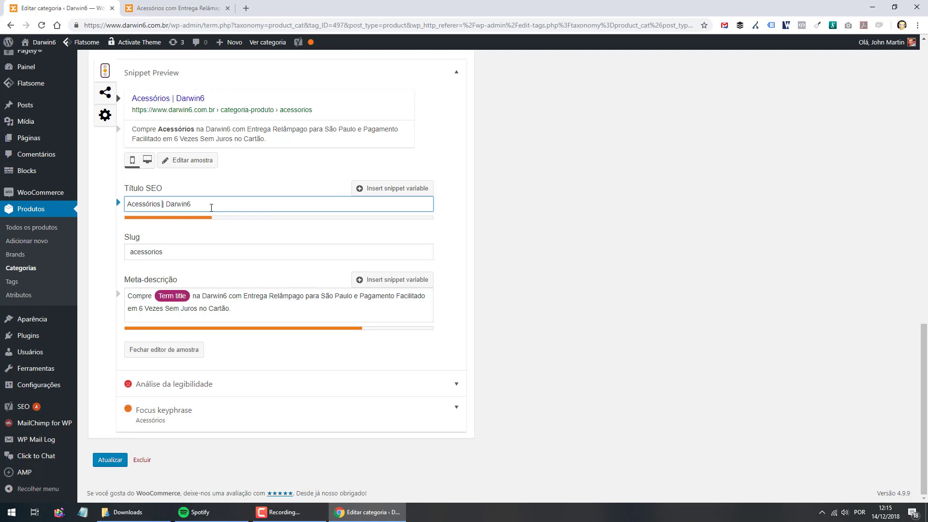
Step: Expand the SEO title to "Acessórios para Academia e Fitness - Entrega Rápida para SP | Darwin6", using "Rápida" instead of "Relâmpago"
text(par )
text(a Academia )
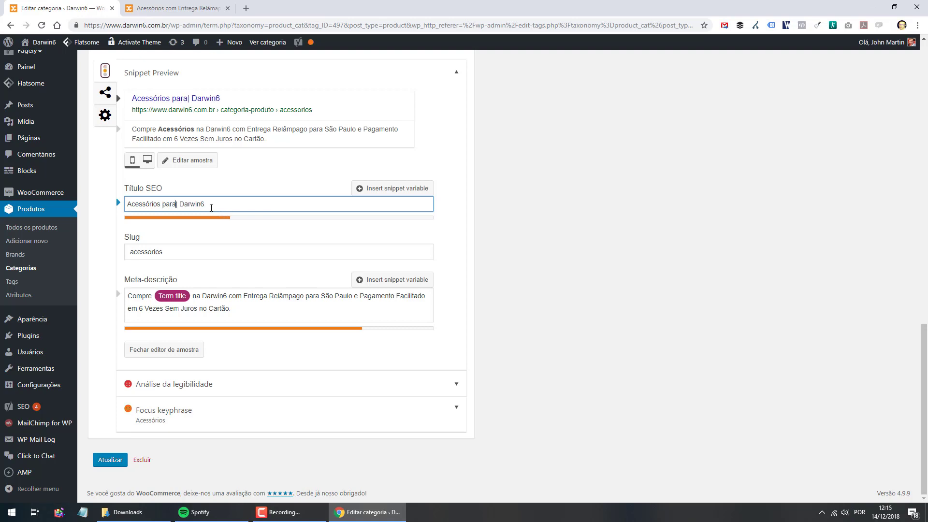
text(e Fitness)
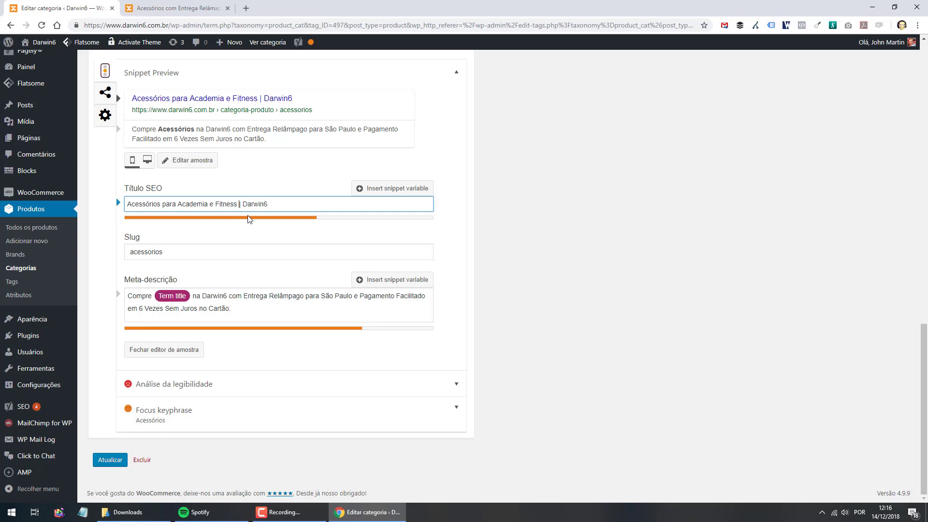
text(- Entrega)
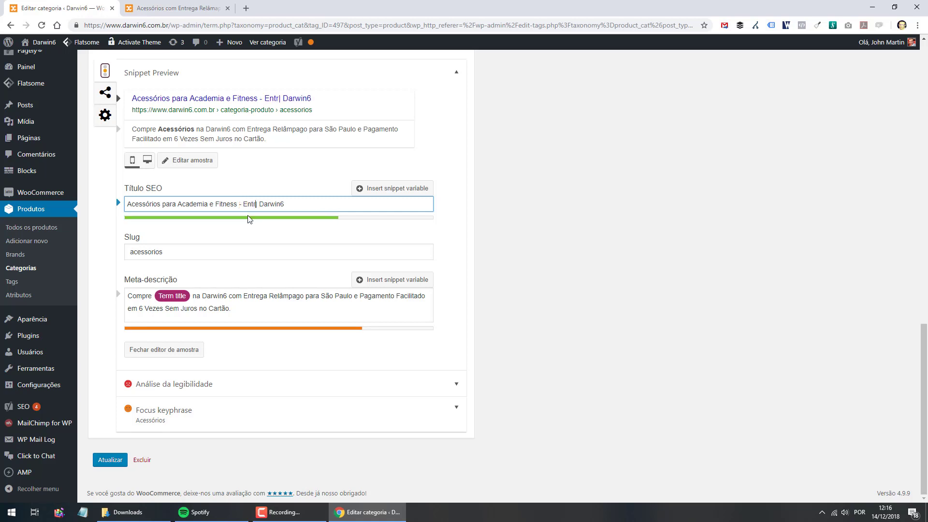
text( Rel)
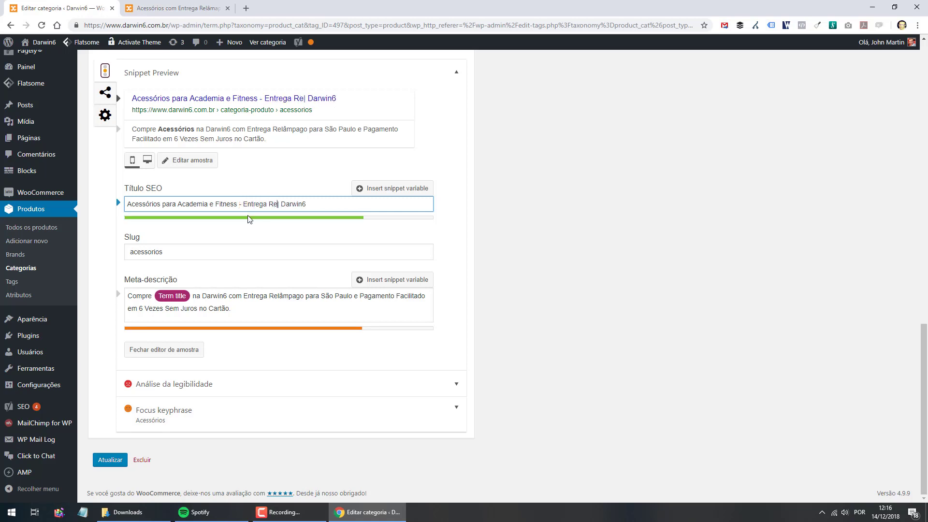
text(âmpago )
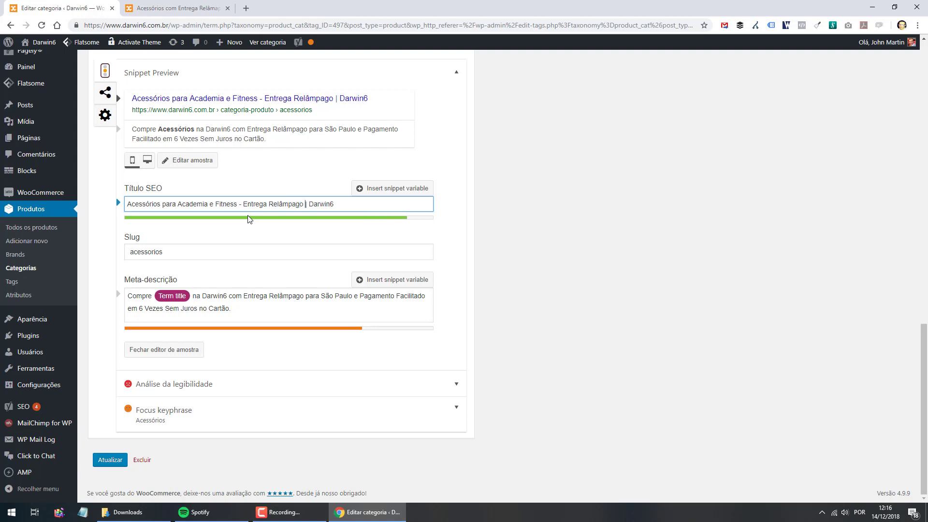
text(para SP)
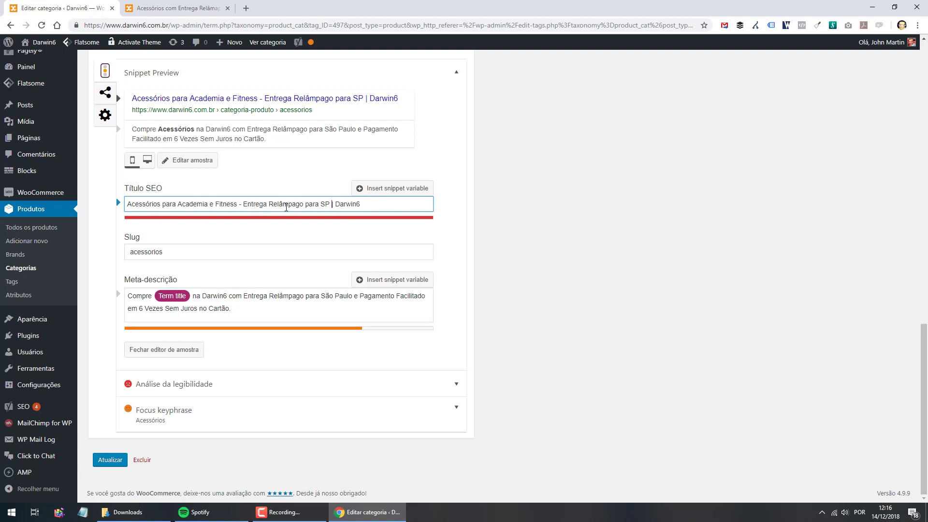
double_click(285, 206)
text(Rápida)
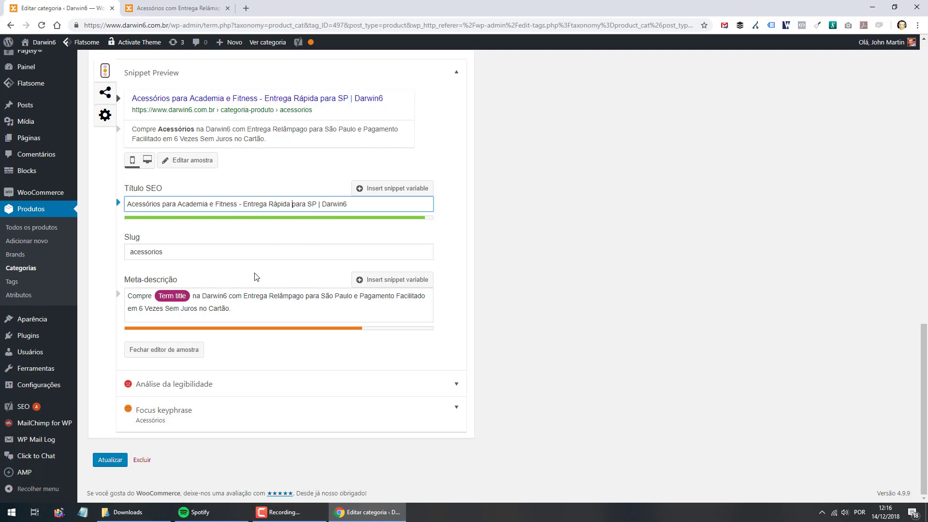
Step: Replace the Term title variable in the meta description with "Acessórios para Academia e Fitness" and save the category
click(170, 298)
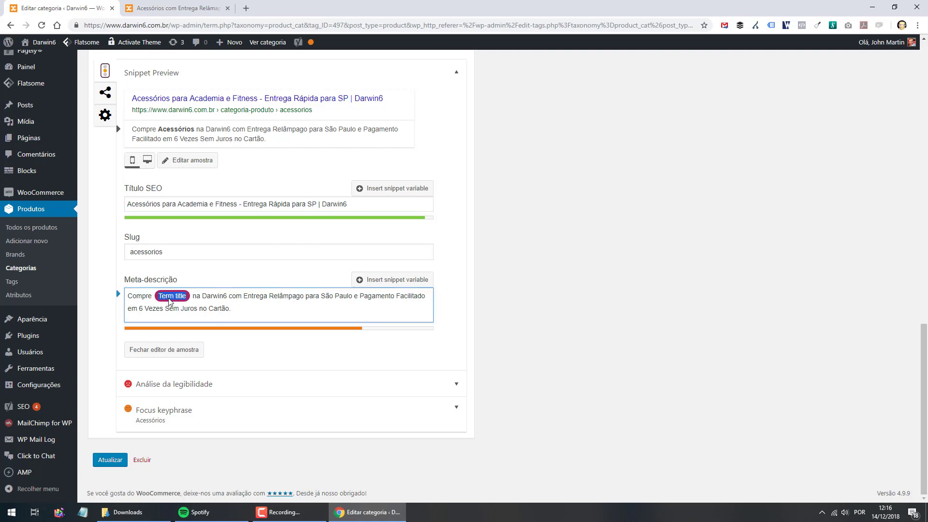
key(BackSpace)
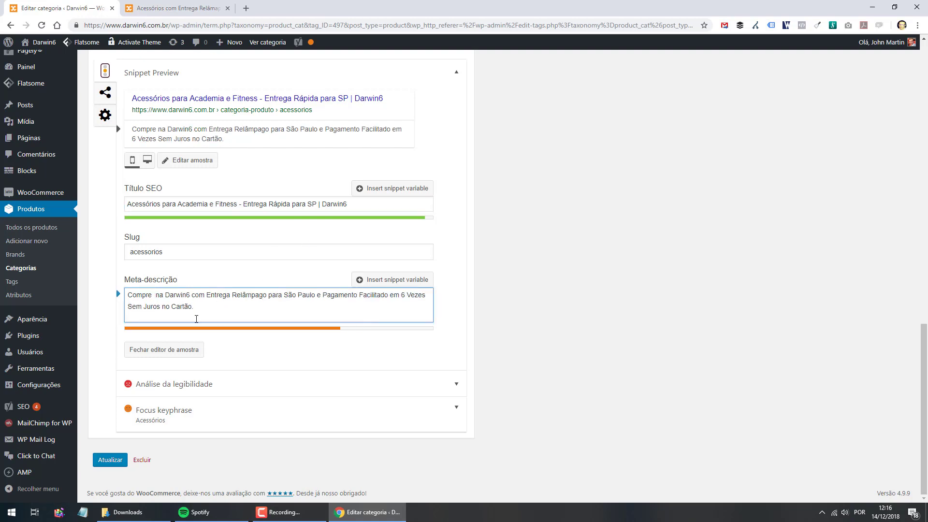
text(Acessórios)
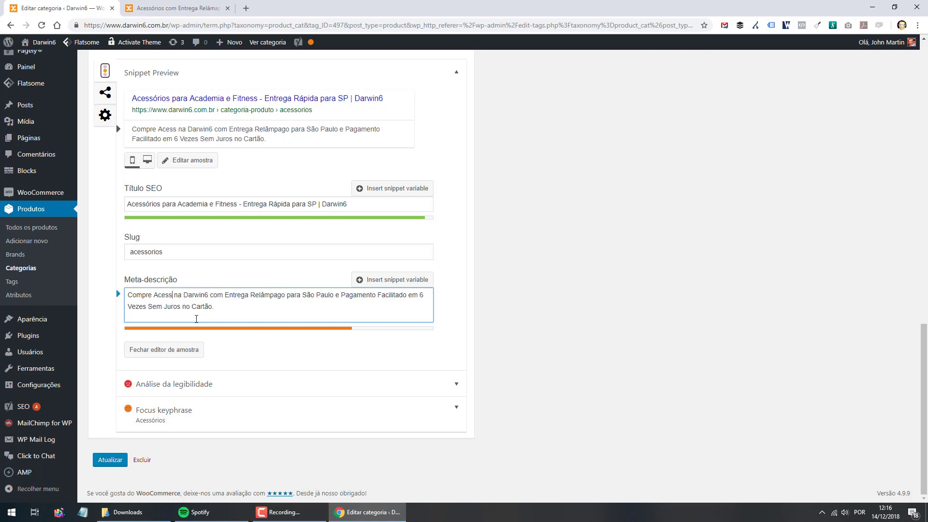
text( para Ac)
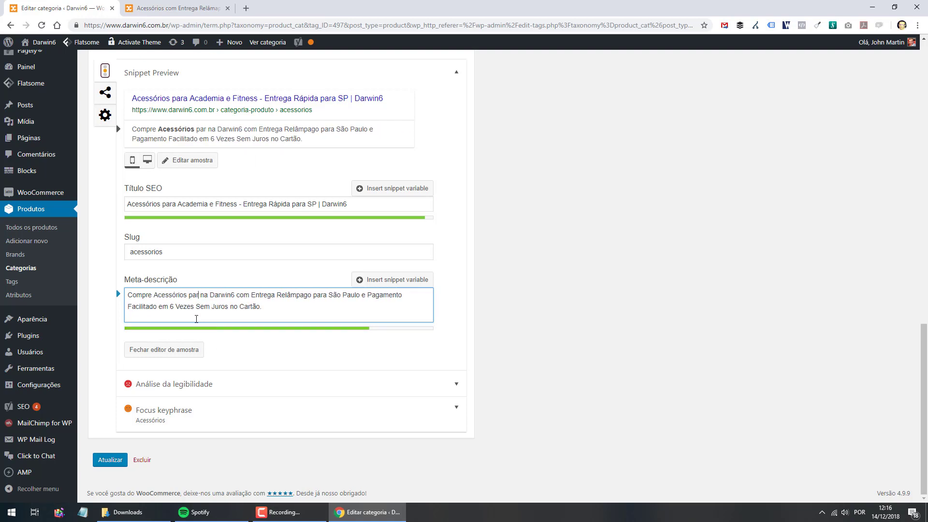
text(ademia e)
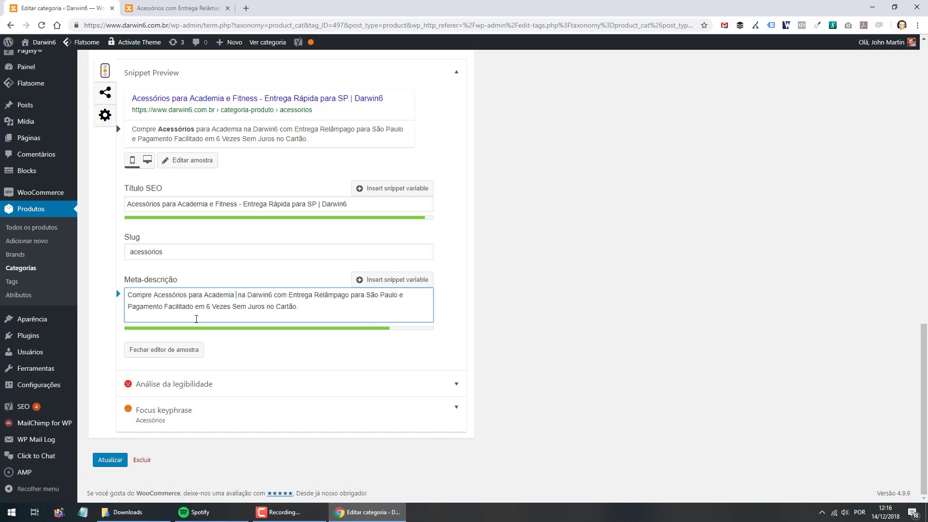
text( Fitness)
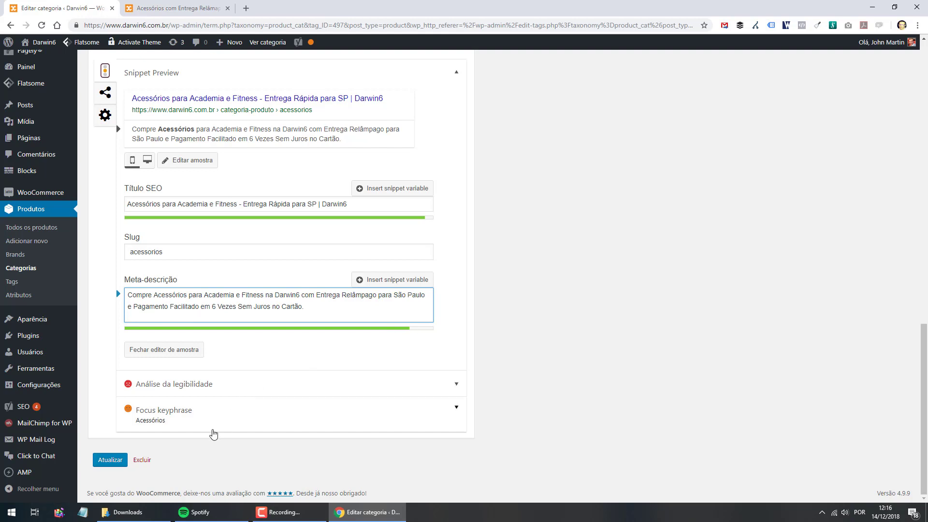
click(111, 463)
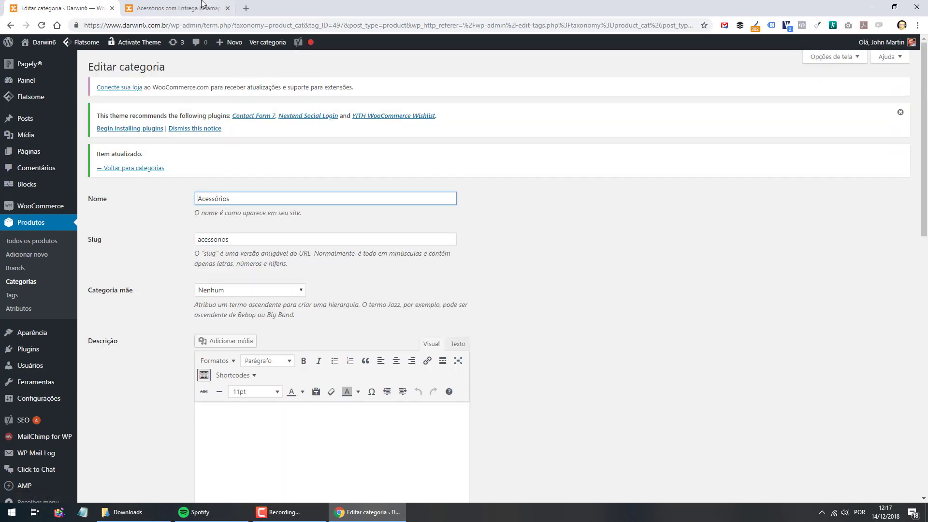
Step: Switch to the Acessórios storefront page and reload it to check the saved SEO title
click(202, 6)
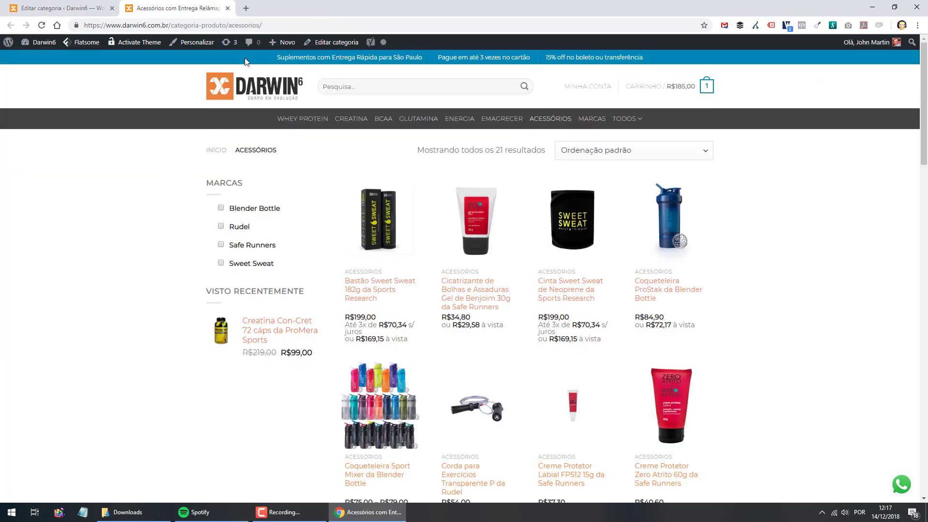
right_click(169, 201)
click(195, 236)
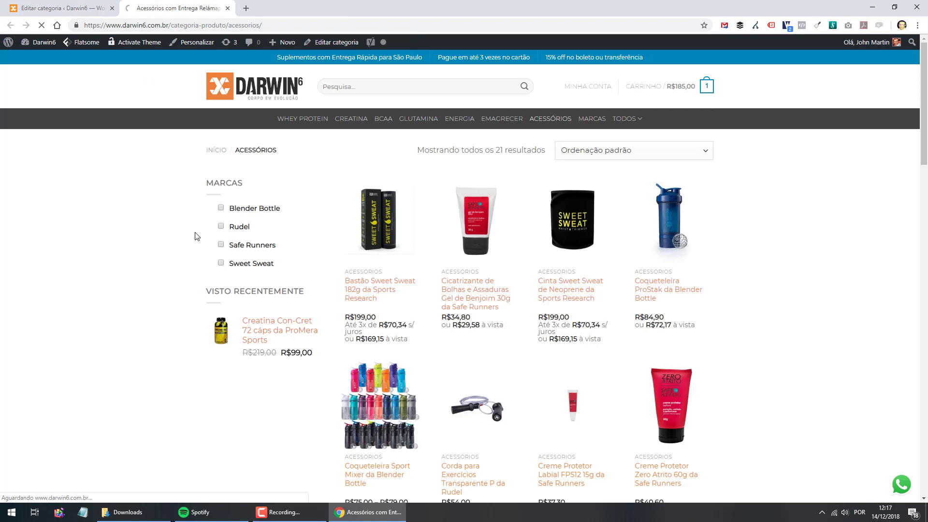